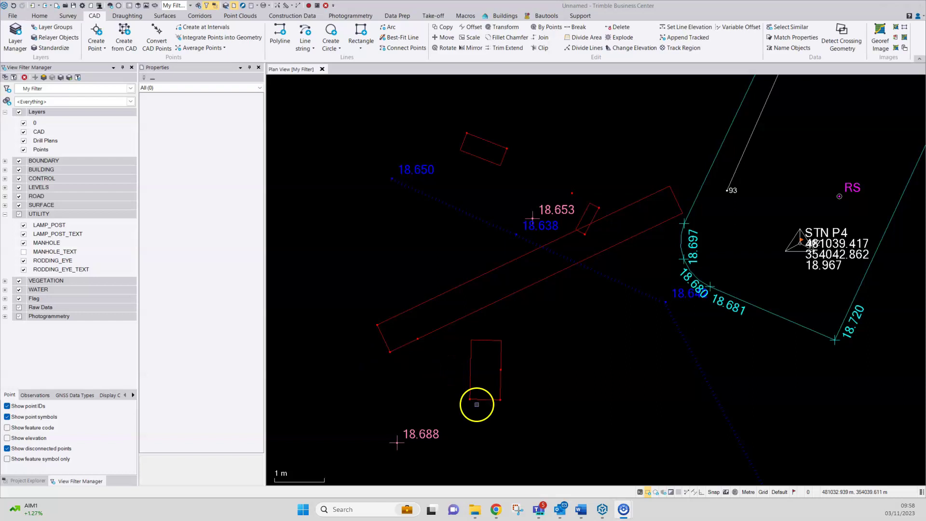
Centre the plan on the red manhole rectangles and select the lower one
middle_drag(480, 403, 531, 369)
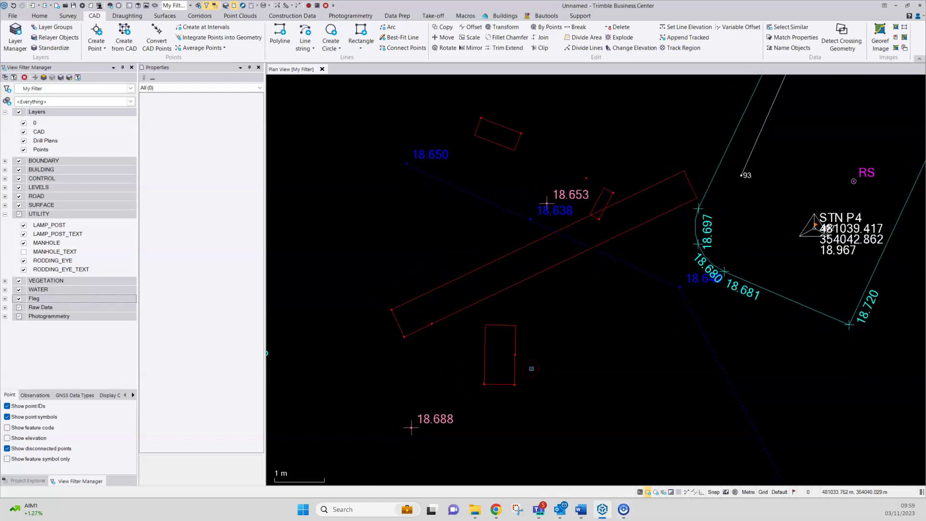
click(514, 374)
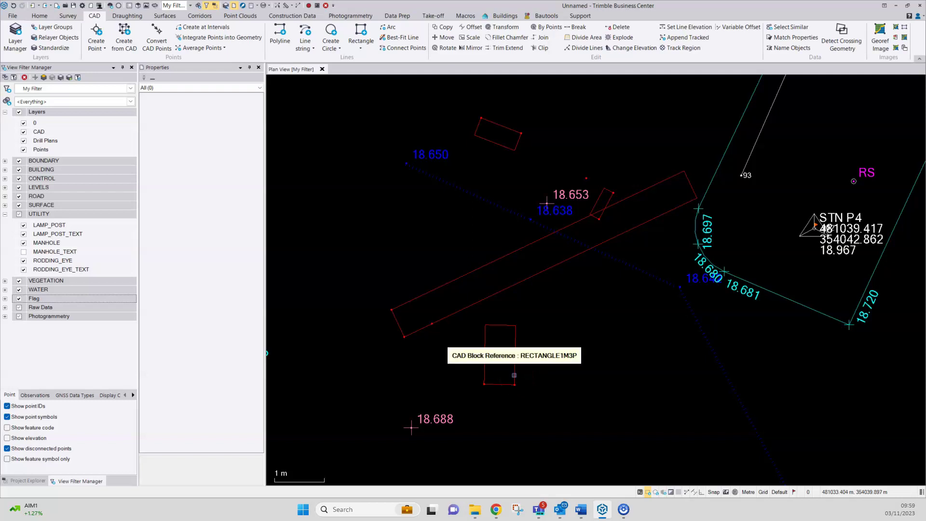
click(511, 376)
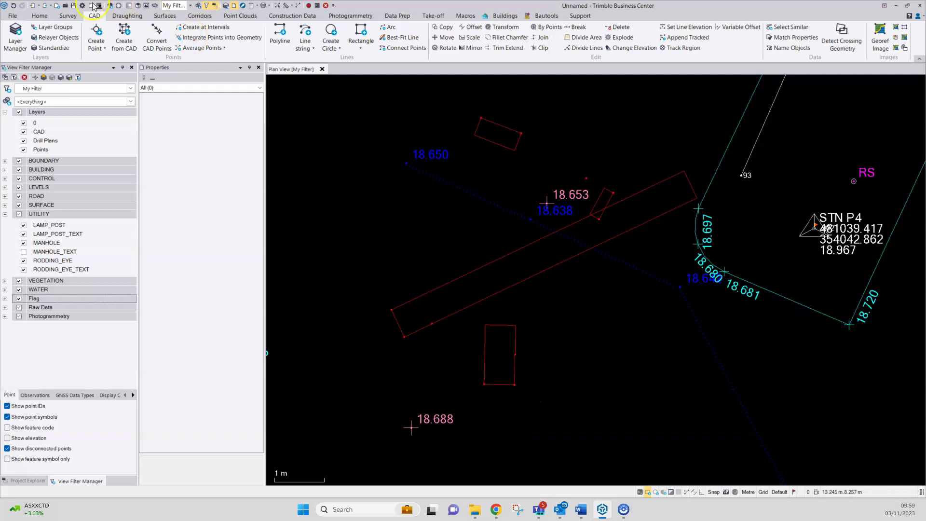
Open the Feature Spreadsheet and choose MANHOLE 3 POINTS as the feature to display
click(39, 16)
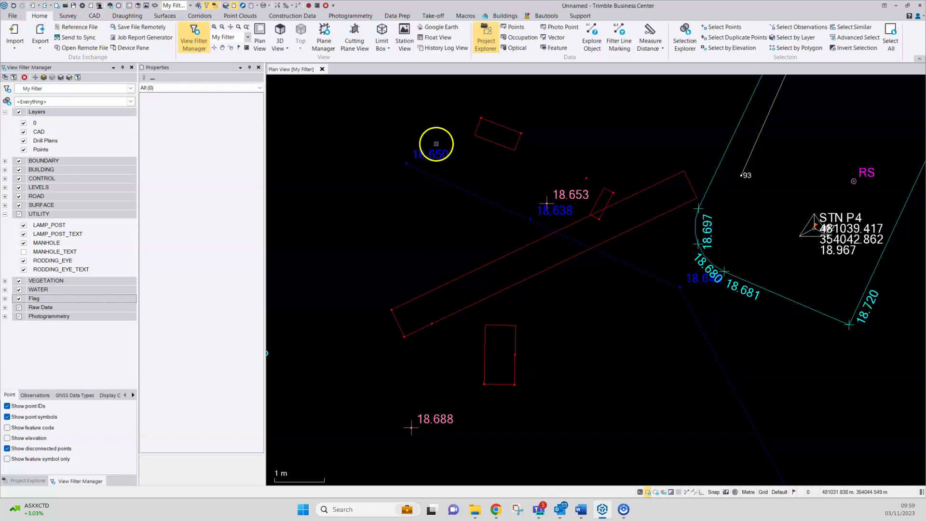
click(555, 48)
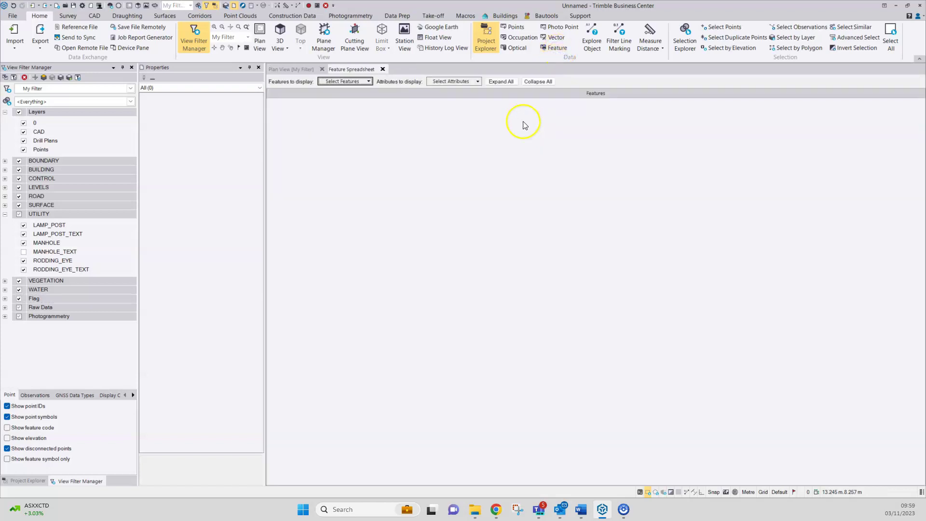
click(369, 81)
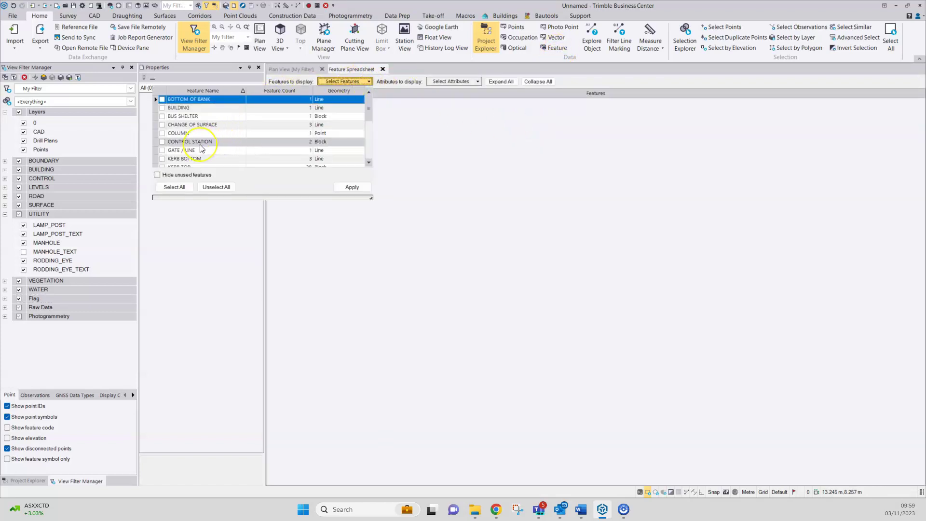
scroll(203, 148, down, 1)
scroll(202, 148, down, 1)
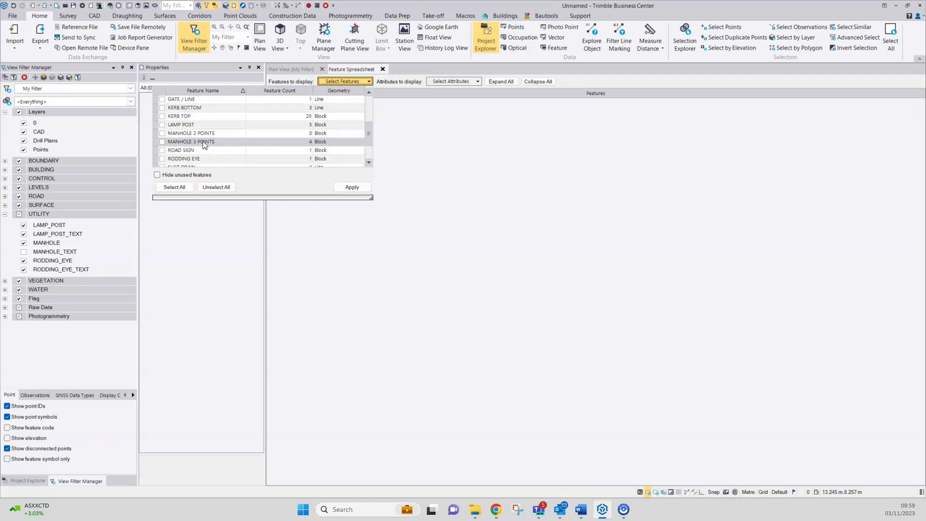
click(203, 138)
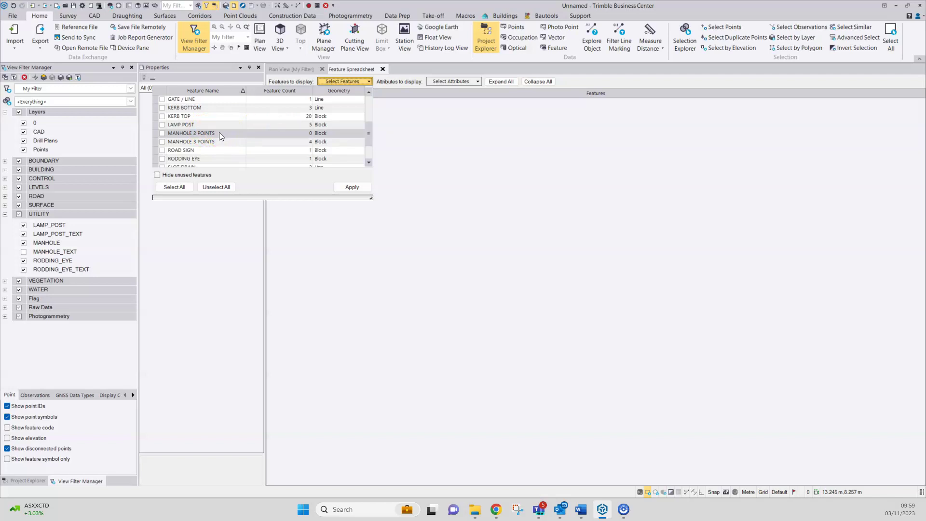
click(163, 142)
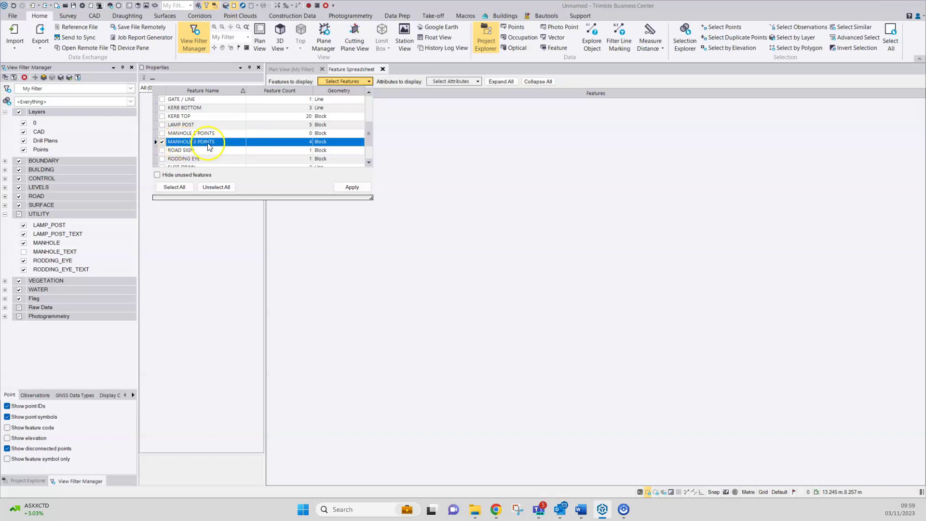
Show the MANHOLE 3 POINTS blocks and expand all of them to list their points
click(352, 187)
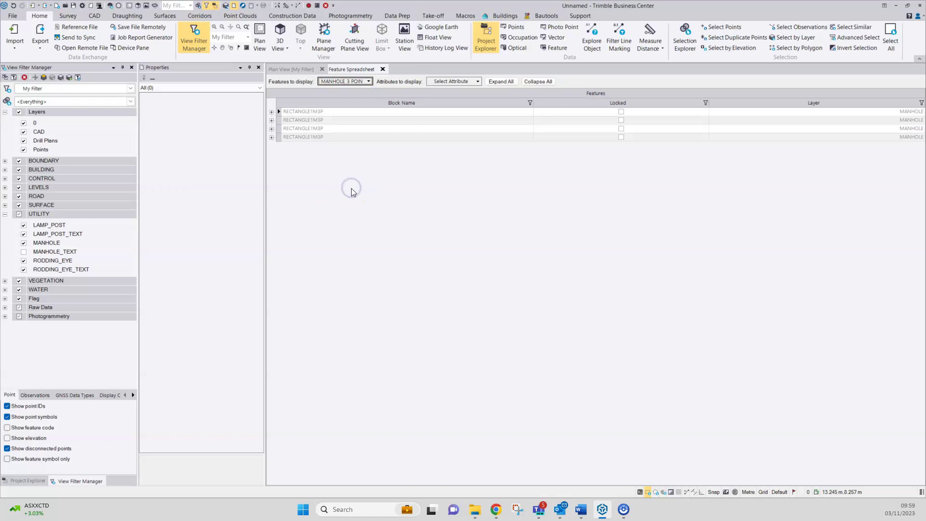
click(272, 137)
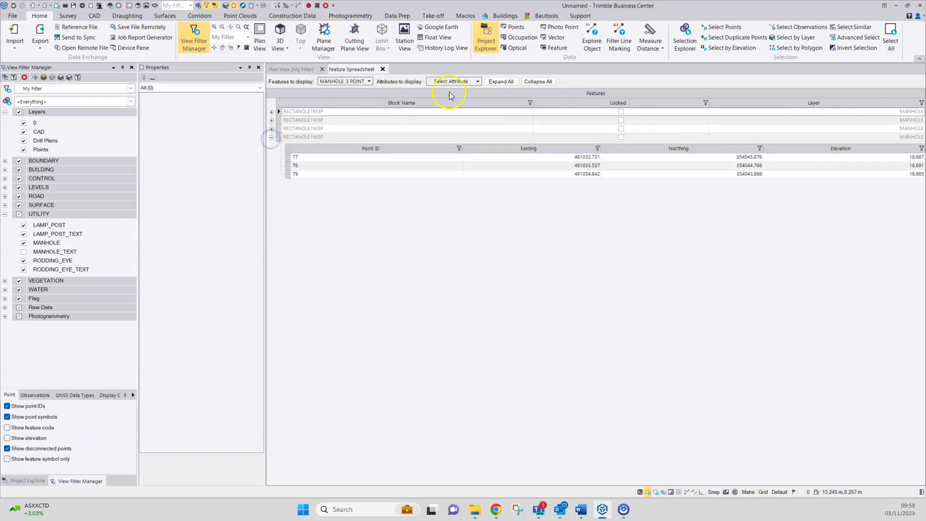
click(514, 82)
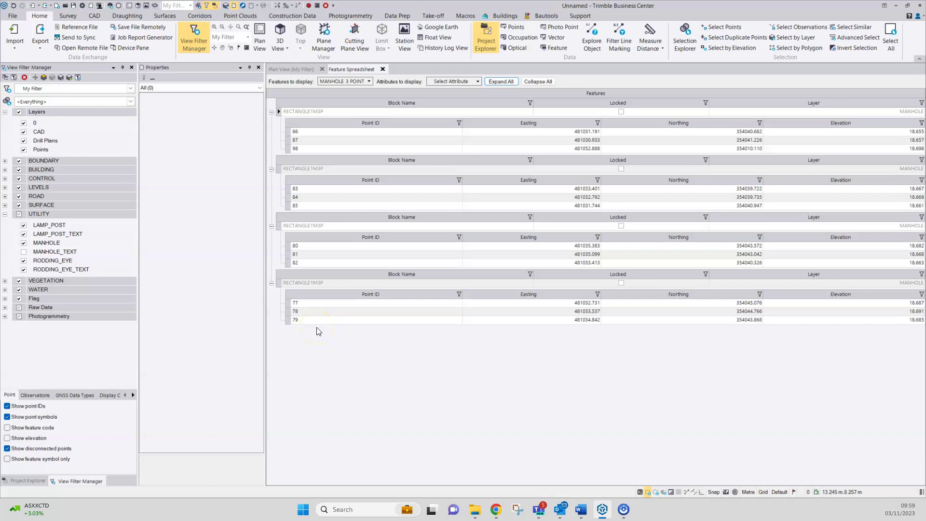
Select points 77, 78 and 79 of the last manhole block
click(289, 304)
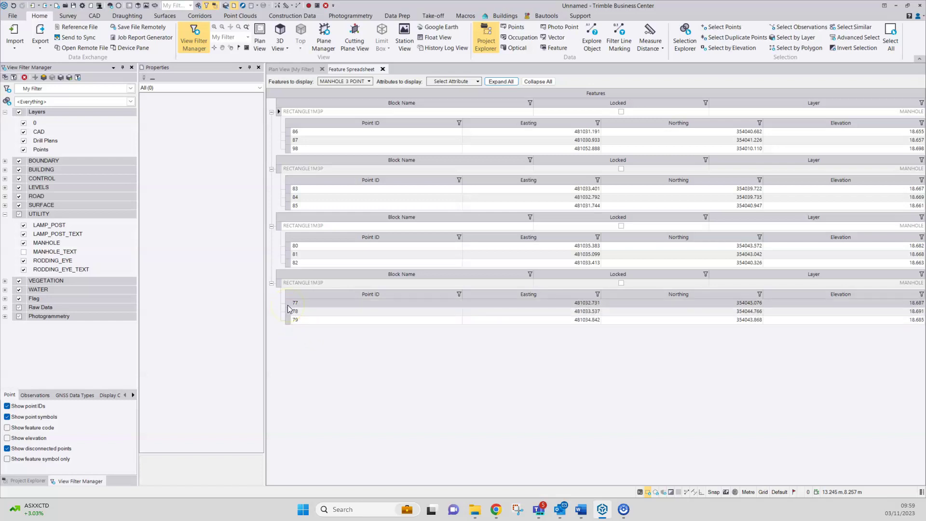
click(288, 308)
click(289, 320)
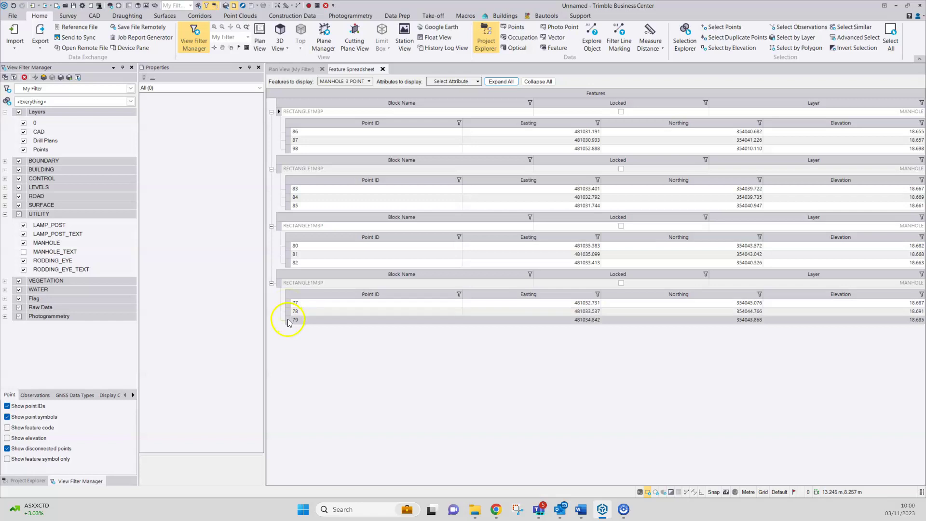
click(299, 72)
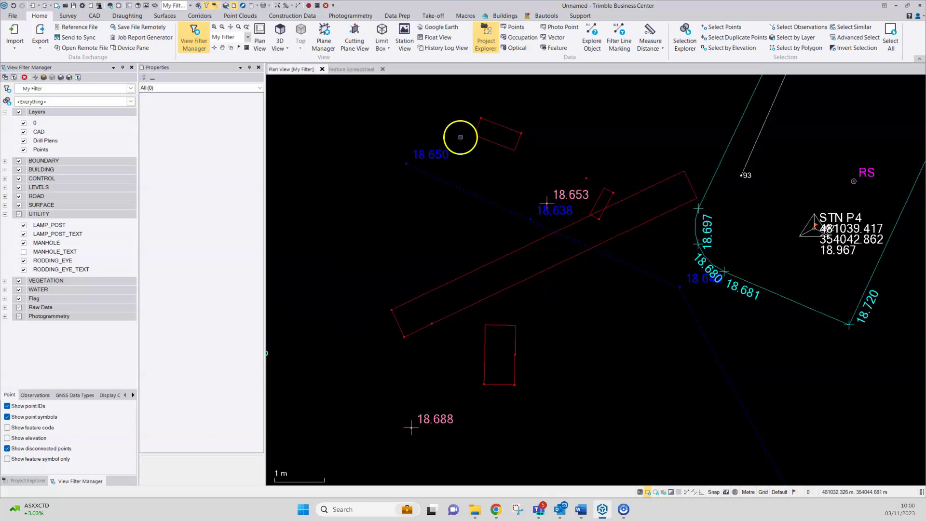
scroll(476, 194, up, 4)
scroll(476, 193, up, 3)
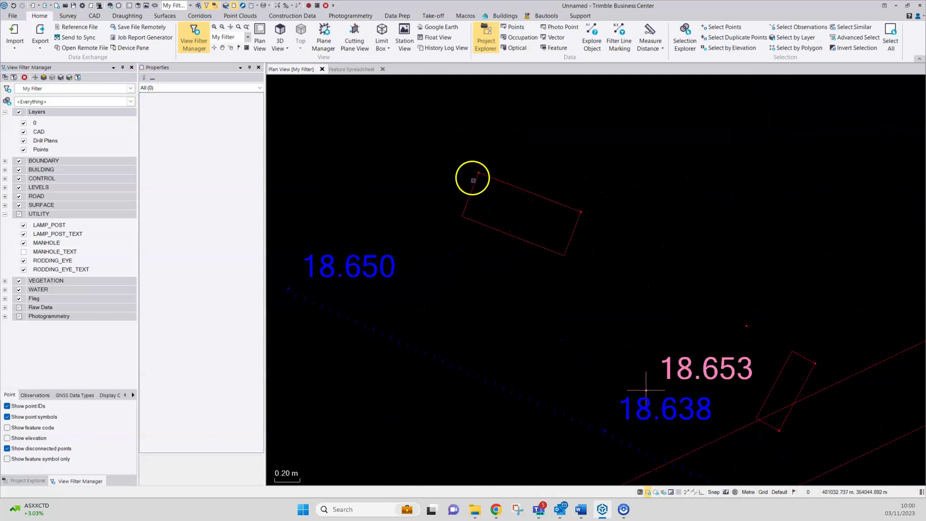
mouse_move(478, 174)
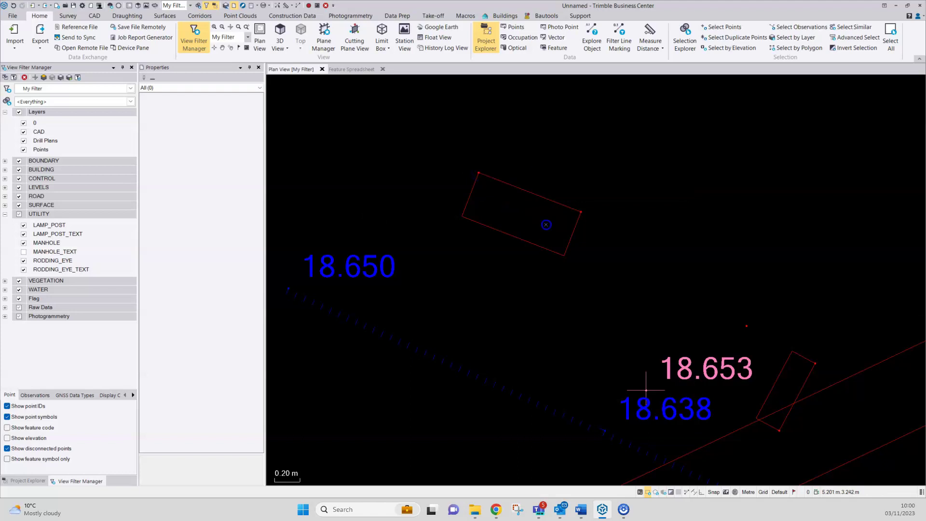
mouse_move(578, 214)
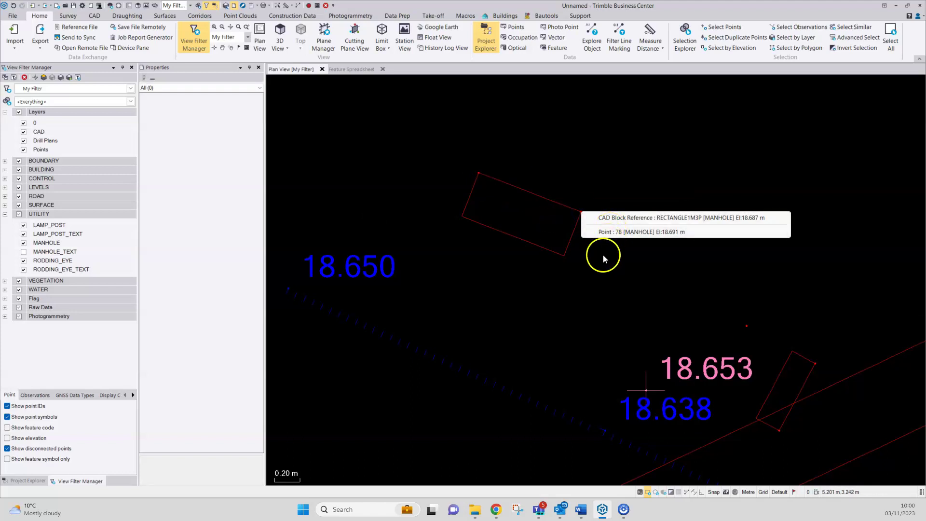
scroll(534, 228, down, 2)
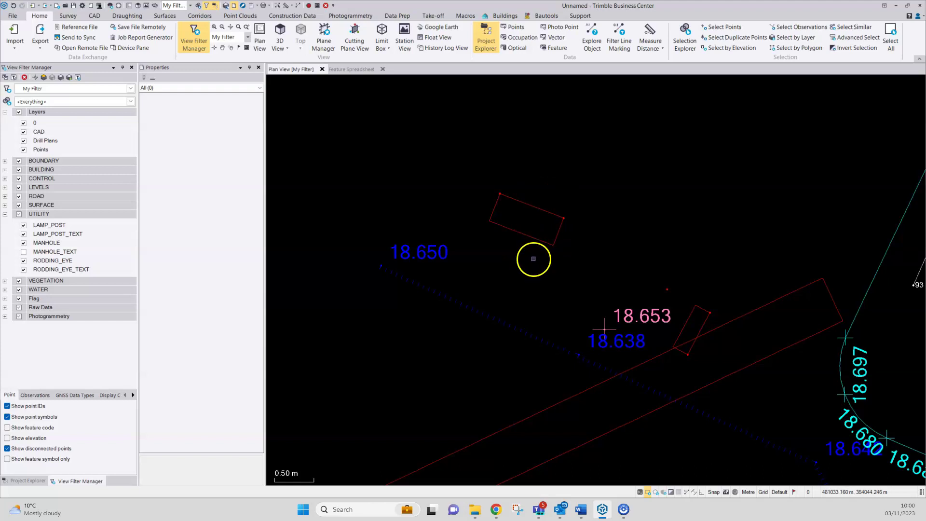
middle_drag(533, 259, 515, 218)
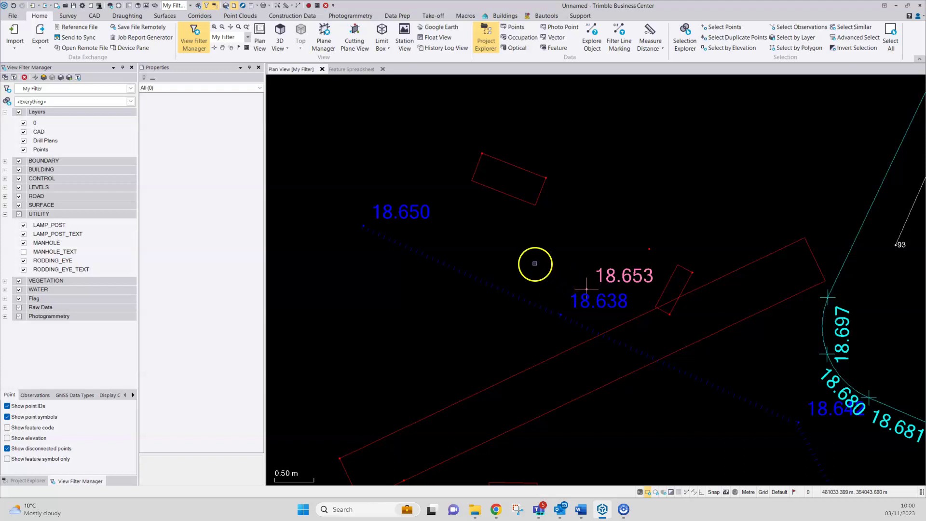
Open the Point Spreadsheet and start a custom filter on the Feature Code column
click(516, 27)
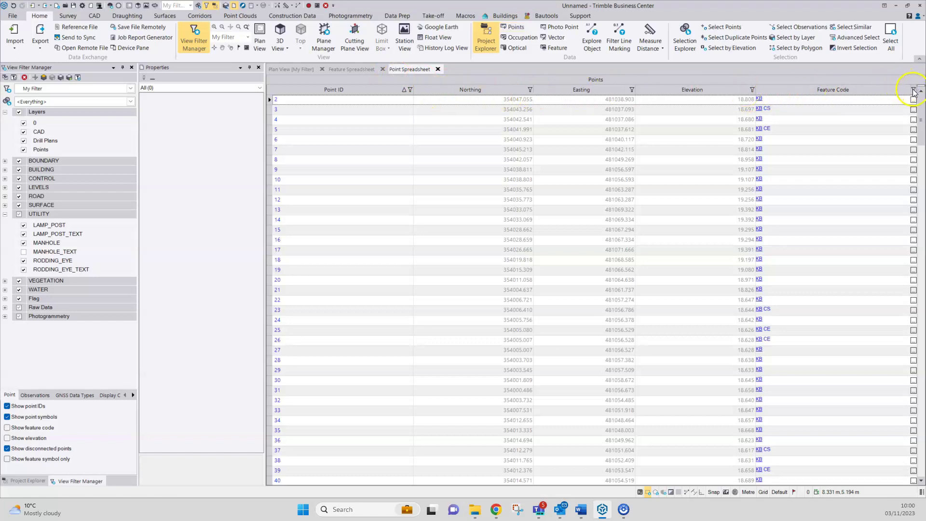
click(914, 90)
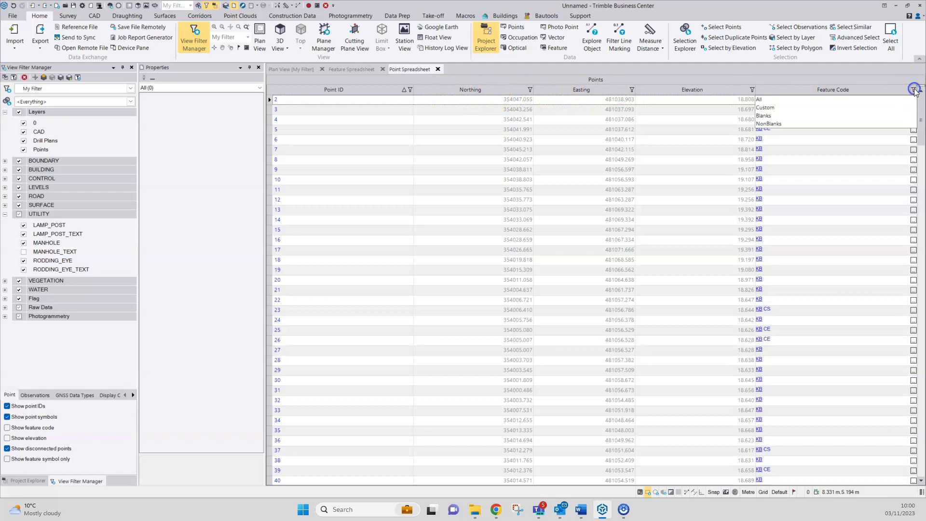
click(793, 107)
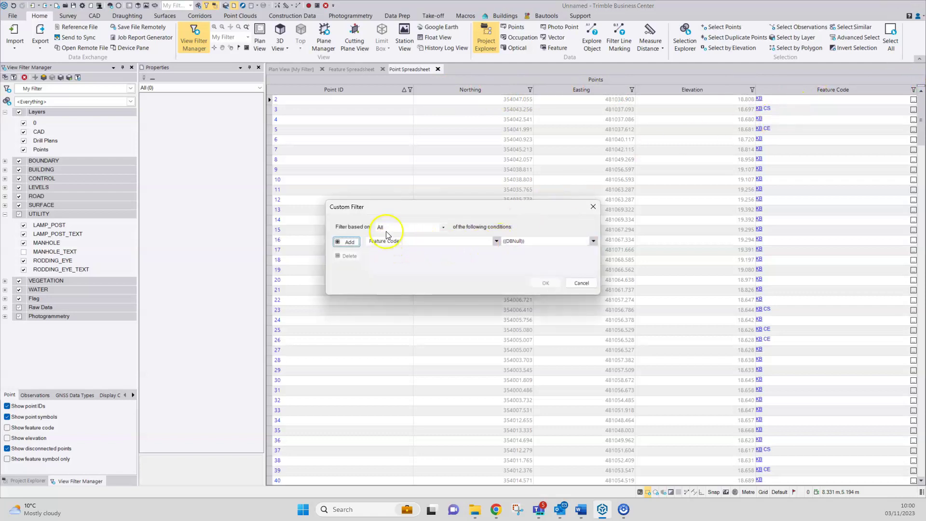
Filter the points to Feature Code '= Is equal to' MH3 and apply it
click(496, 240)
click(413, 297)
click(517, 240)
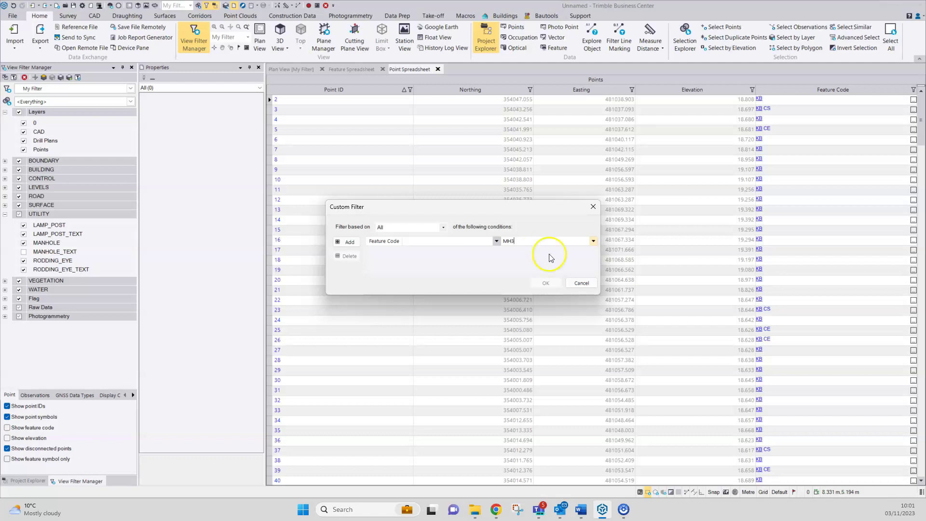
key(BackSpace)
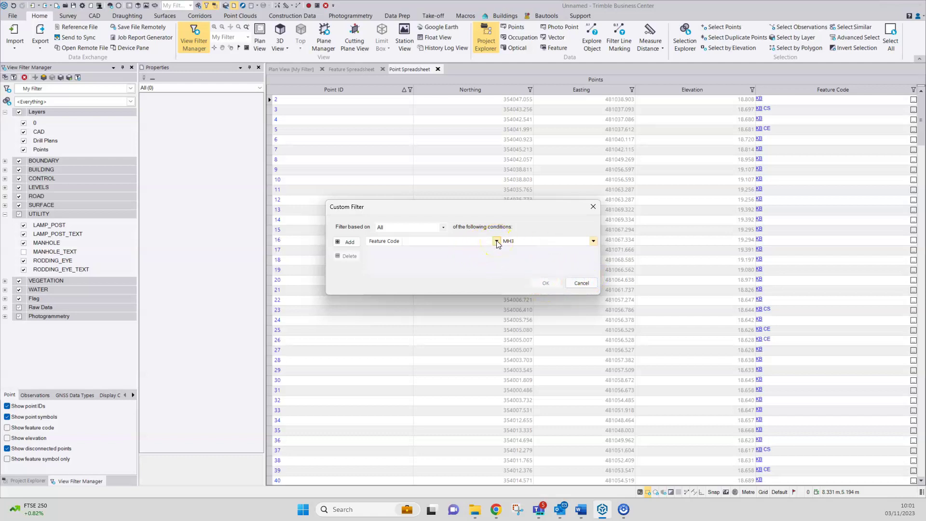
click(496, 242)
click(444, 249)
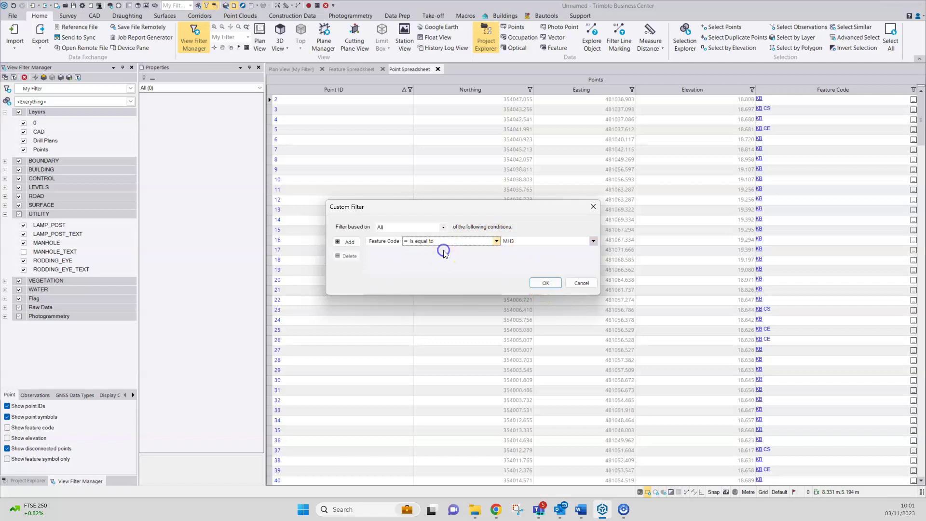
click(545, 283)
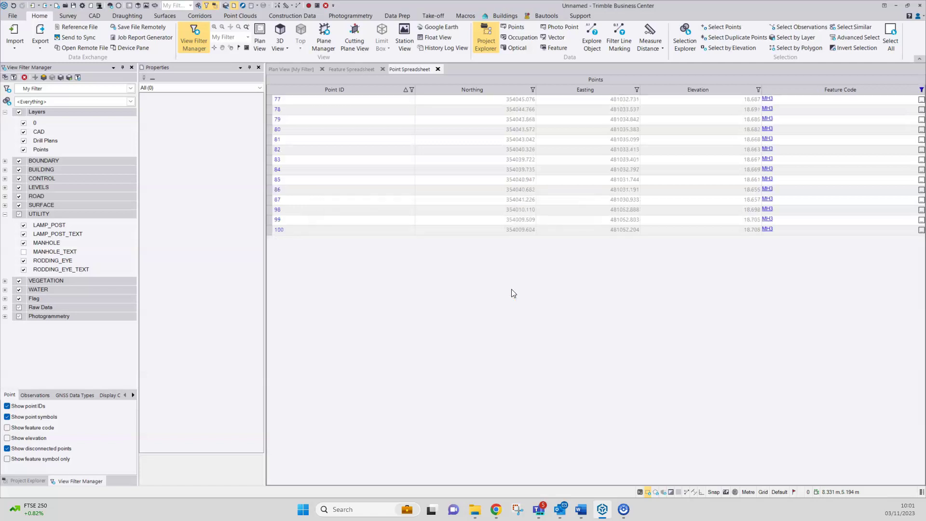
Select point 77 in the filtered MH3 list, comparing it with the manhole block spreadsheet
click(269, 100)
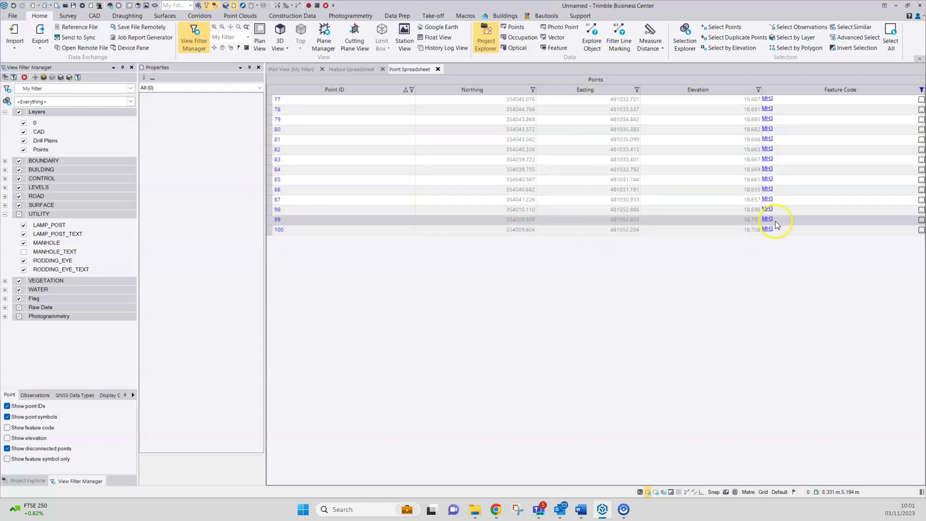
click(347, 69)
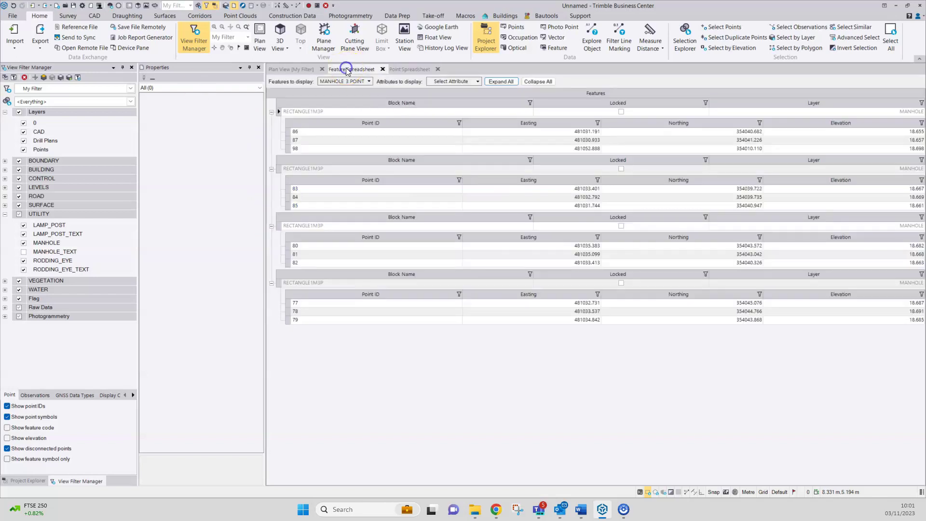
click(409, 69)
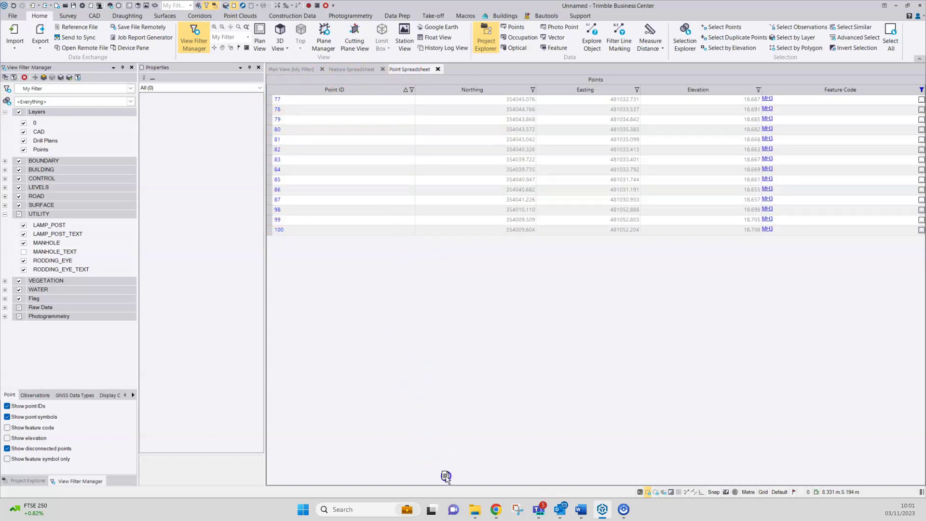
Dock the point spreadsheet below the plan view and select point 77's row
drag(456, 485, 456, 485)
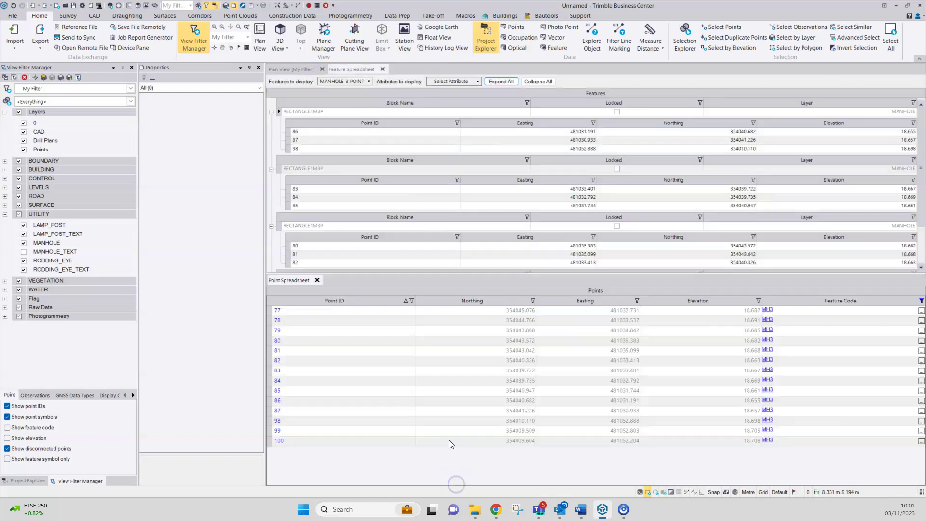
click(299, 70)
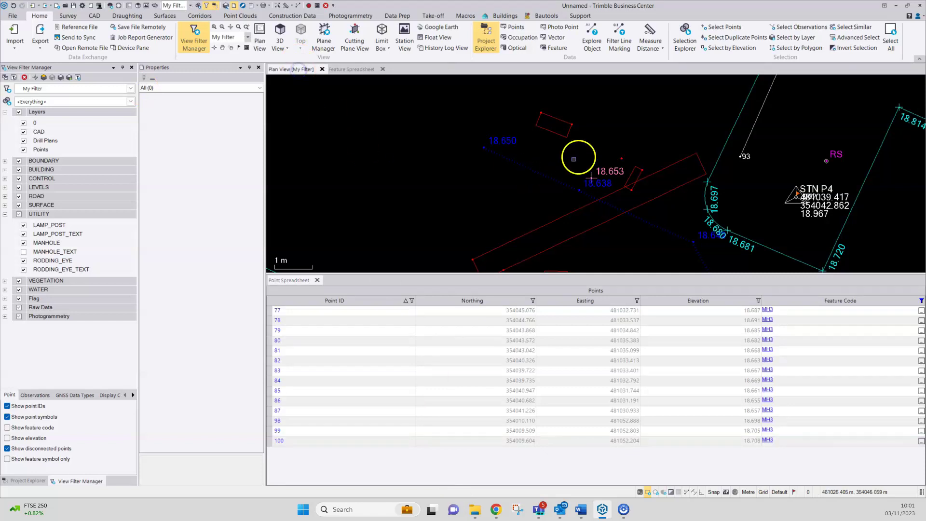
scroll(560, 150, up, 4)
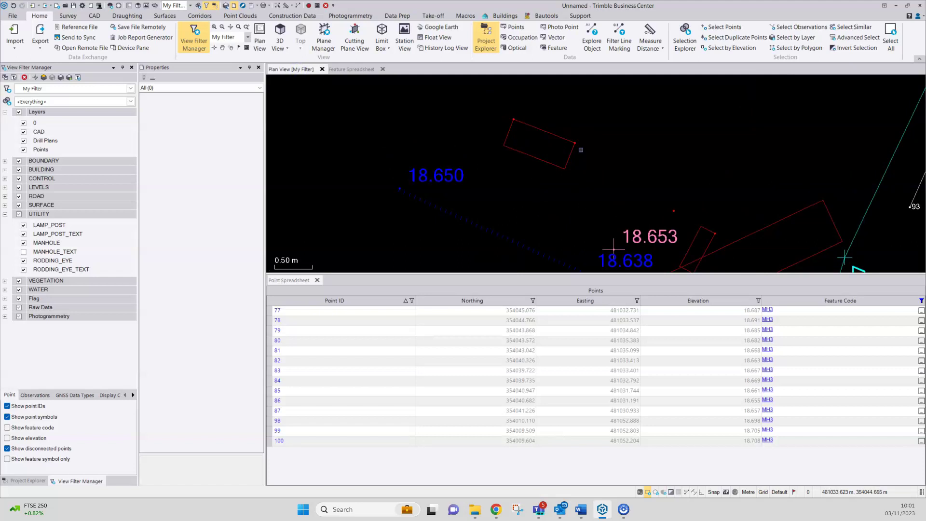
click(270, 310)
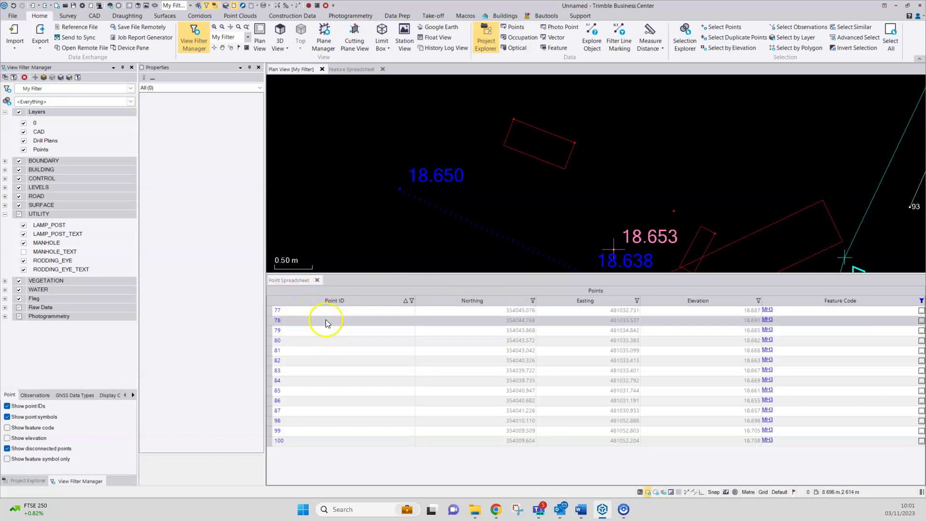
Recode points 77 and 78 from MH3 to MH2 and return the spreadsheet to a document tab
click(807, 311)
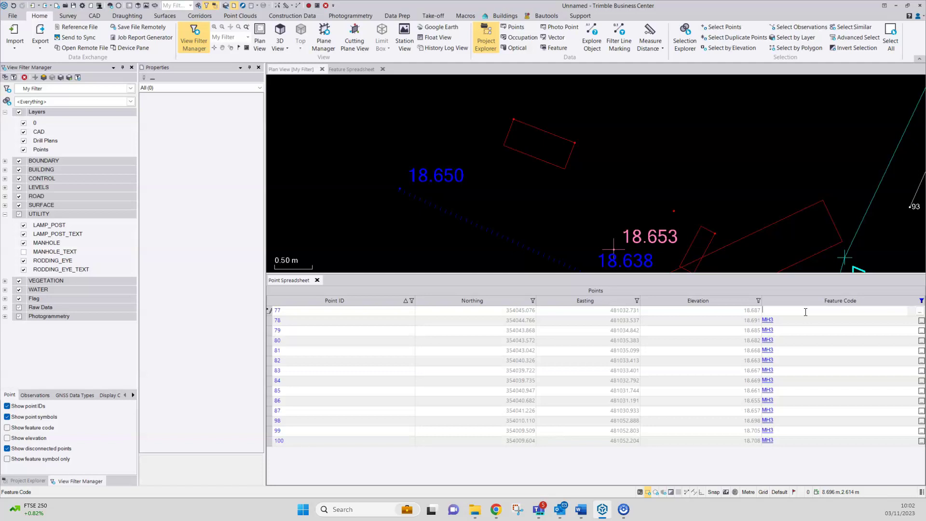
text(MH2)
key(Return)
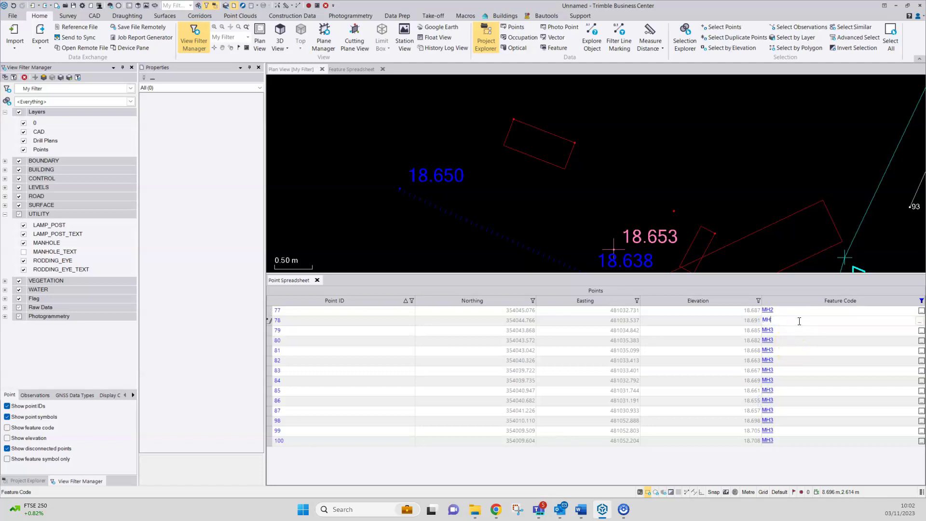
key(BackSpace)
key(BackSpace)
text(MH2)
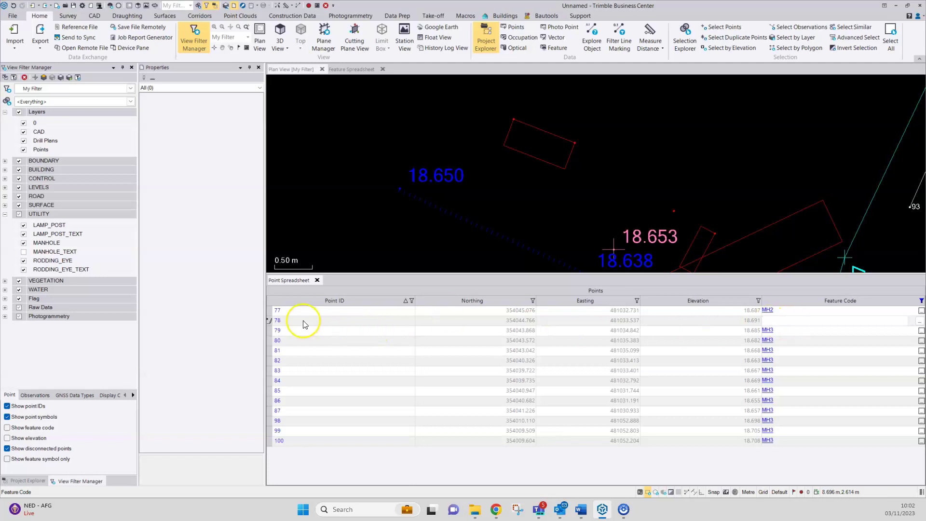
click(270, 310)
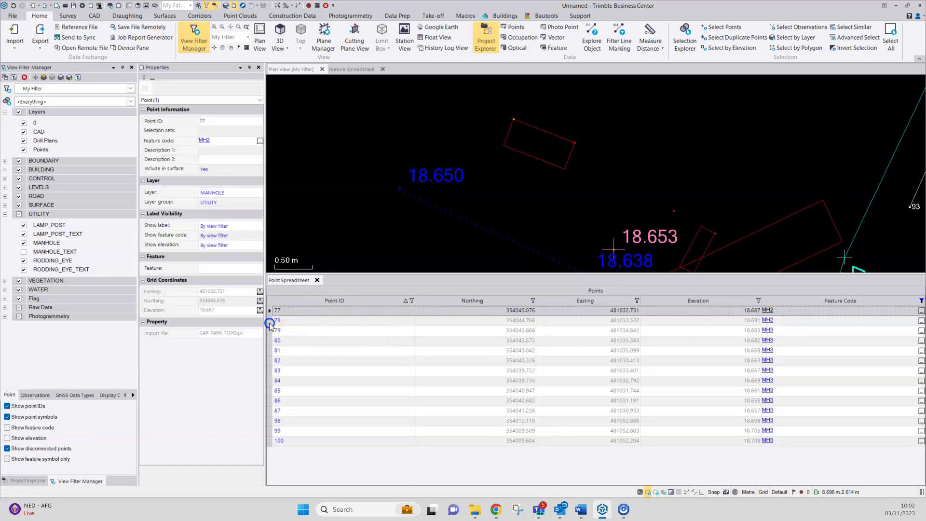
ctrl+click(270, 320)
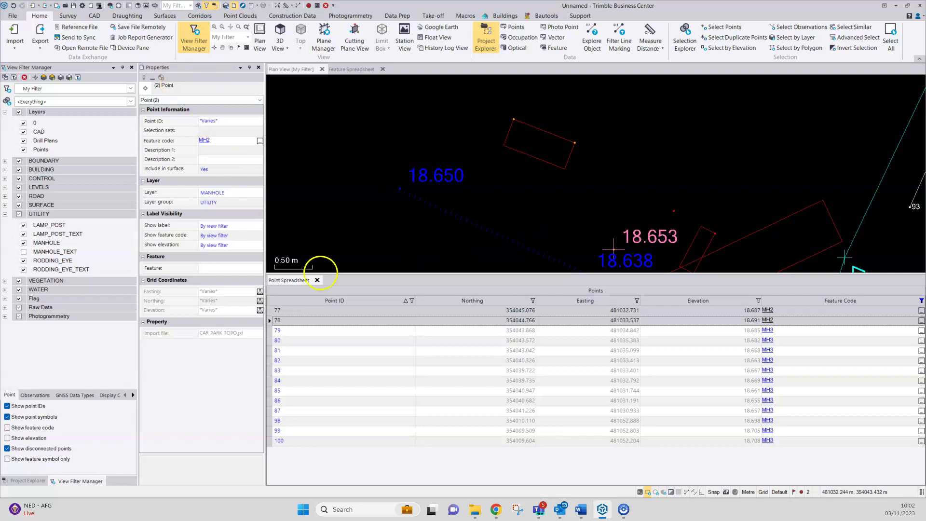
drag(289, 279, 418, 74)
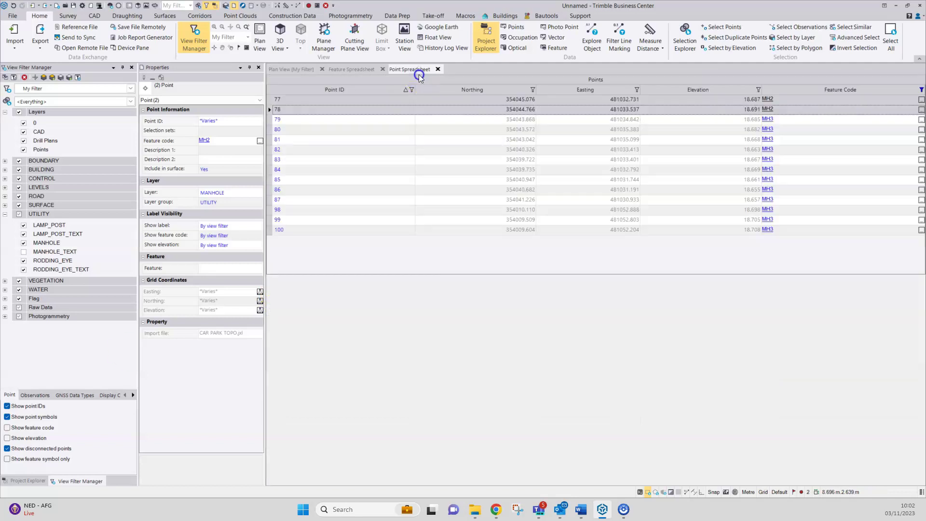
Recompute the project in the plan view so the recoded manhole redraws
click(298, 69)
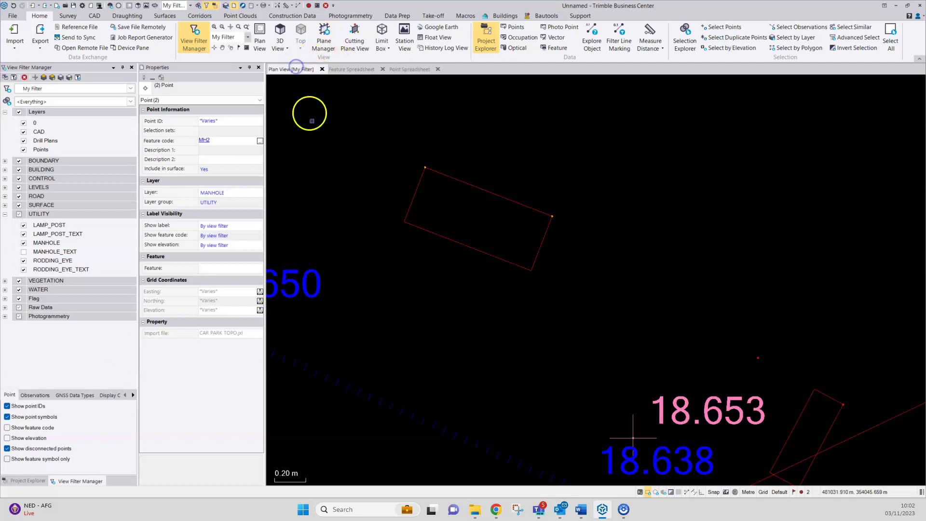
click(801, 491)
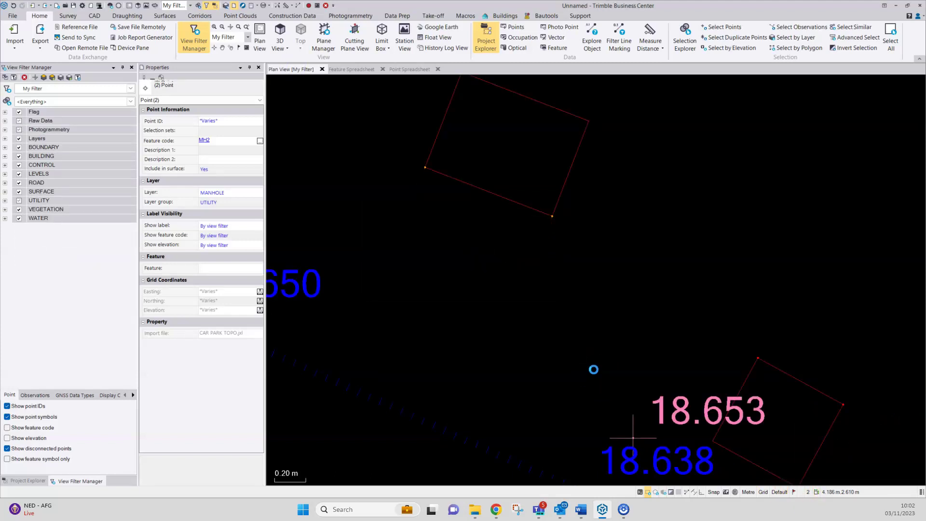
scroll(692, 372, down, 5)
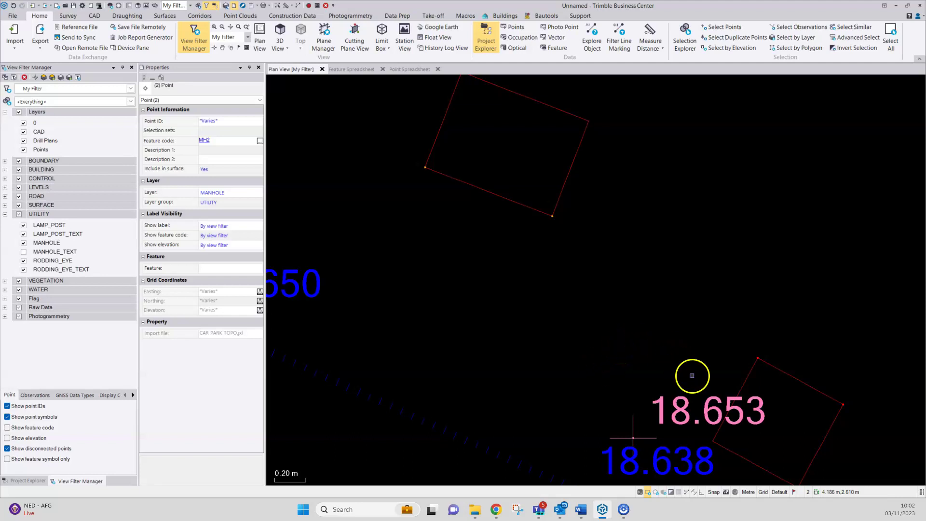
middle_drag(667, 334, 658, 212)
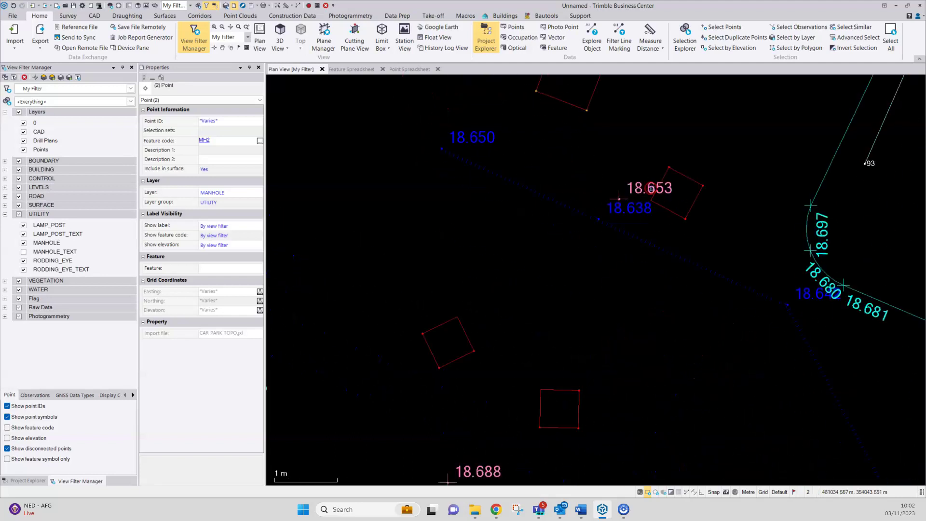
scroll(660, 216, down, 3)
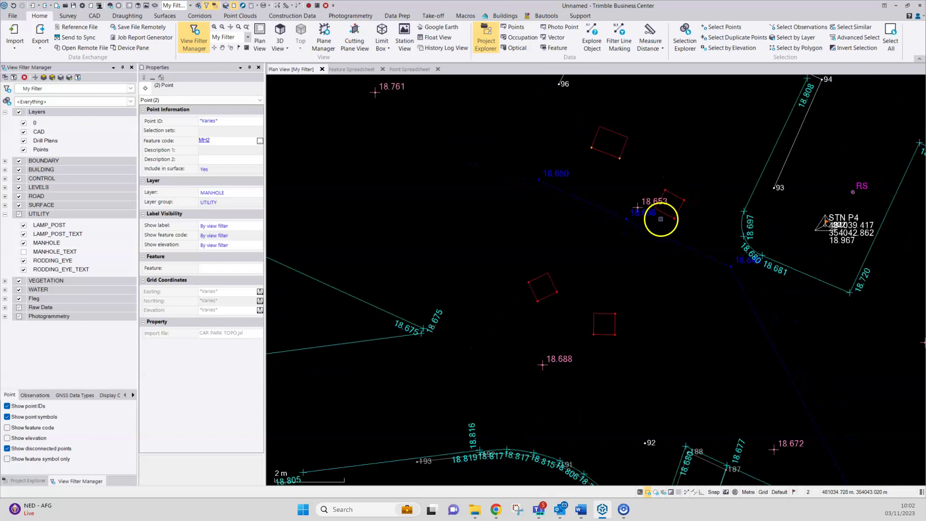
middle_drag(661, 252, 550, 180)
Pan and zoom across the site to check manholes near points 170–192 and 92–93
scroll(577, 248, up, 5)
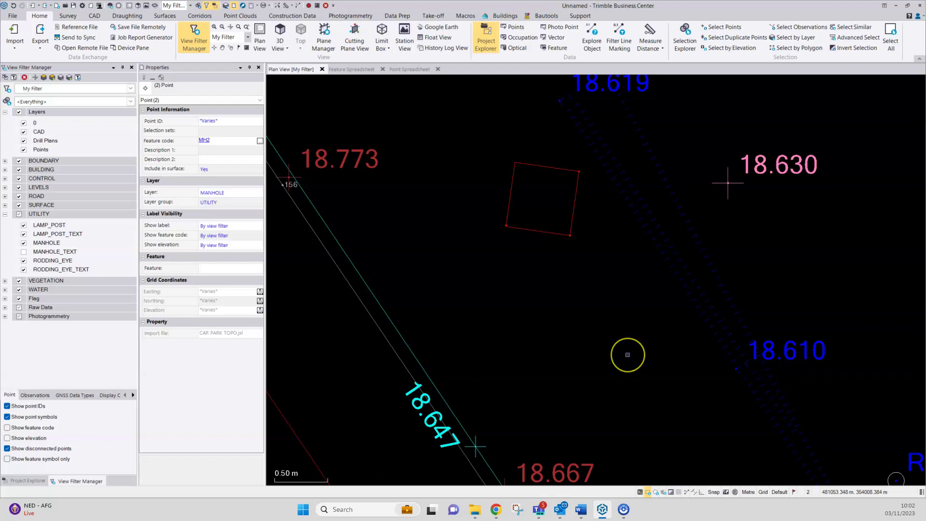
scroll(627, 354, down, 4)
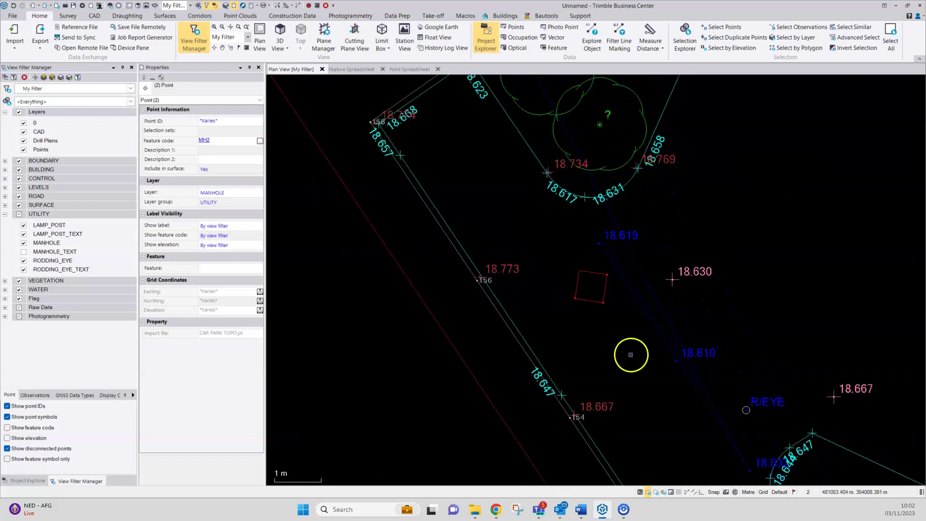
scroll(633, 353, down, 3)
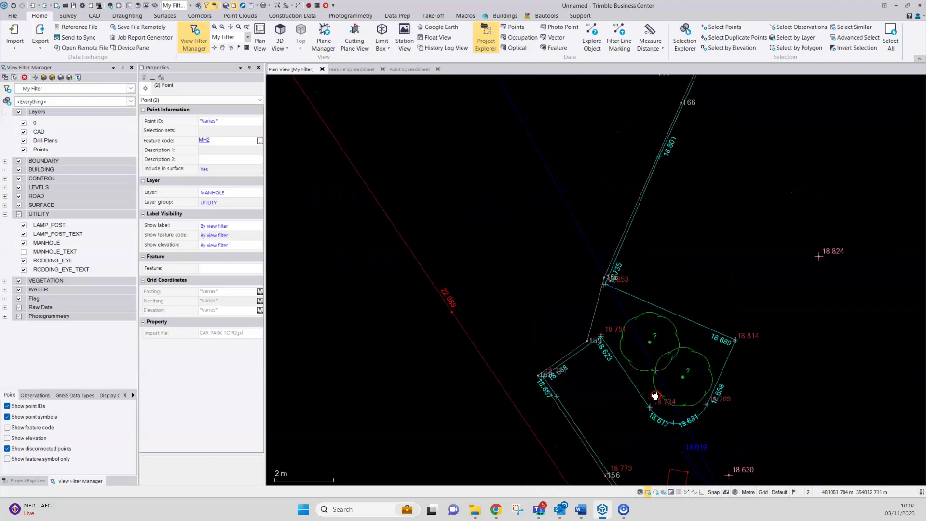
middle_drag(581, 321, 638, 433)
middle_drag(564, 290, 621, 402)
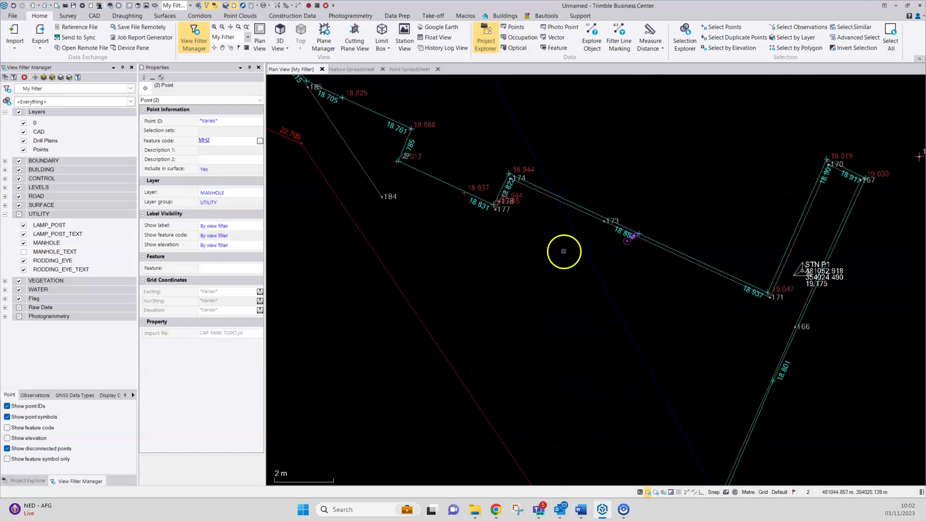
middle_drag(533, 189, 595, 325)
scroll(588, 289, down, 1)
middle_drag(564, 271, 615, 343)
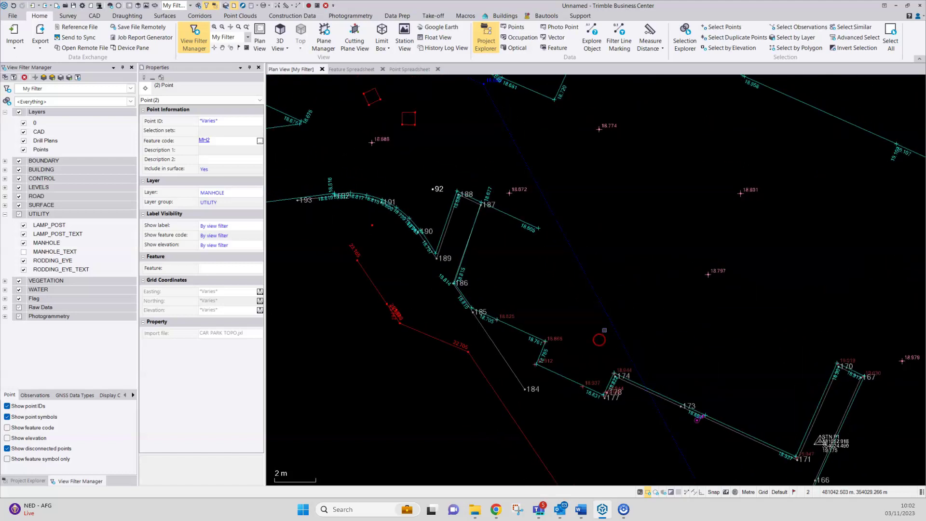
scroll(590, 318, down, 1)
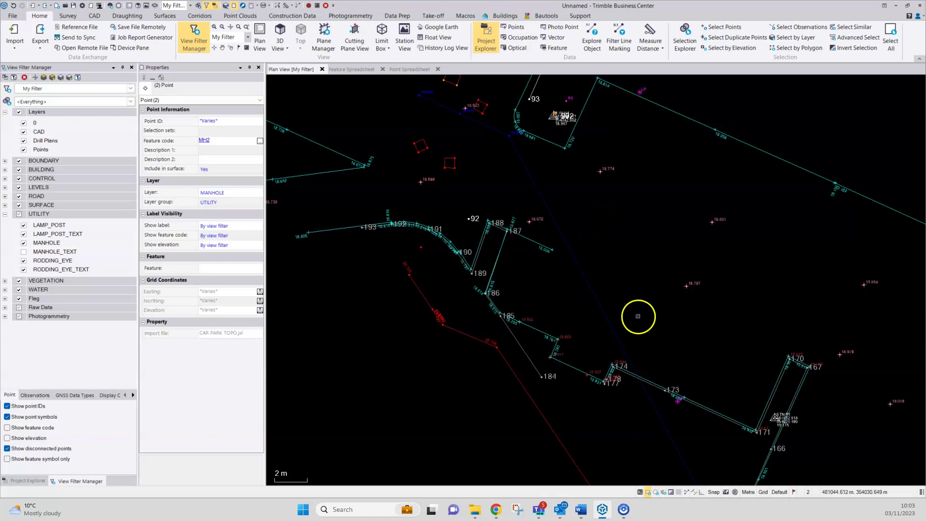
Use Delete Line Segment to remove the long stray segment from the SLOT DRAIN line
click(94, 16)
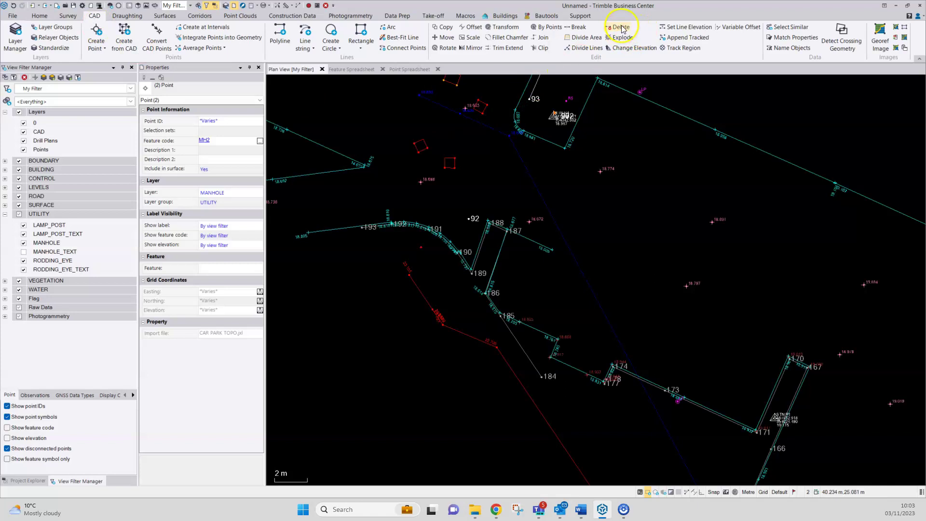
click(622, 27)
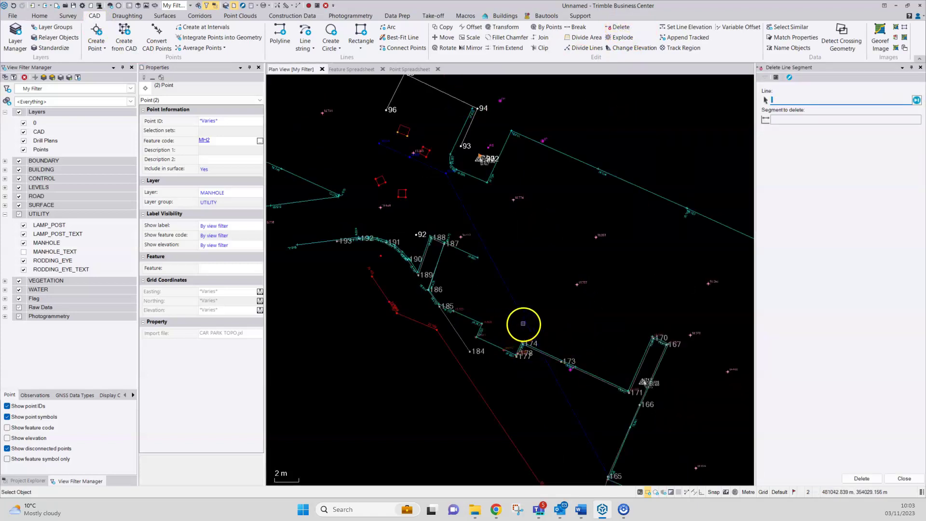
click(527, 322)
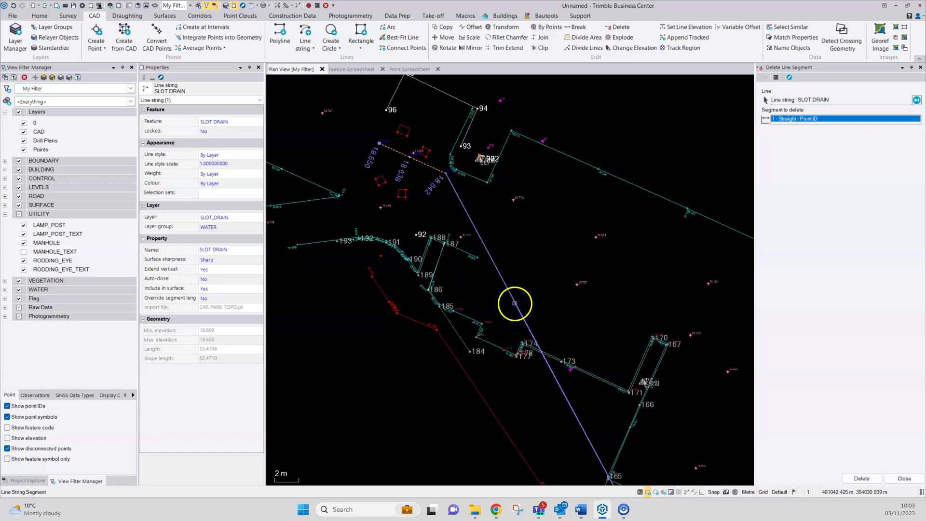
click(514, 303)
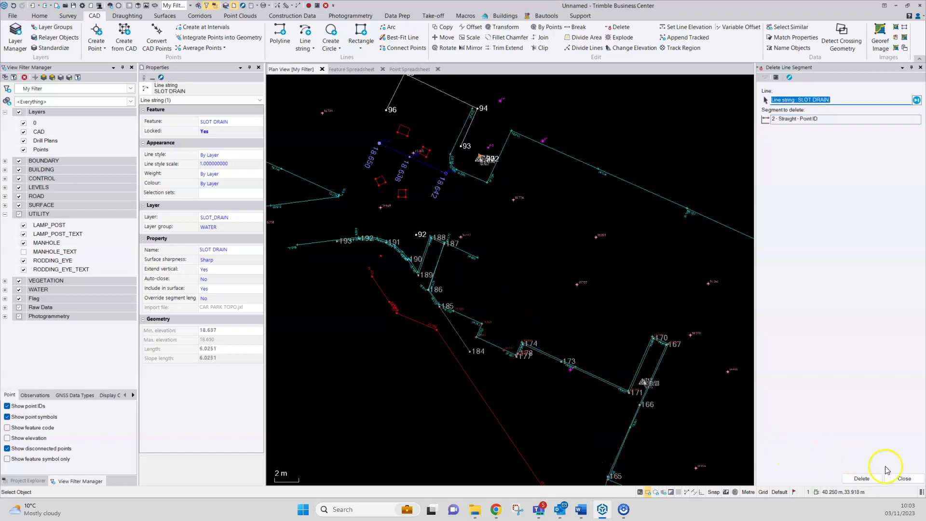
click(904, 478)
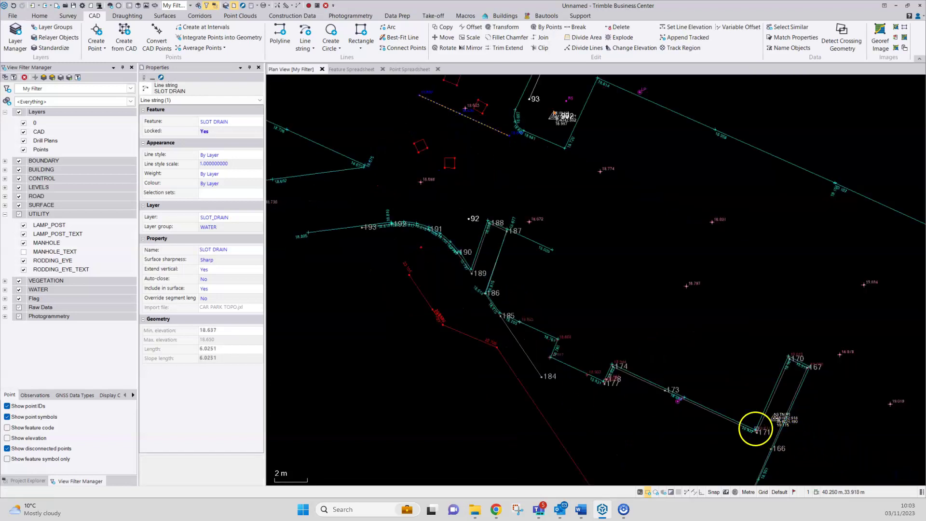
Pan the plan up and left and clear the selection
middle_drag(756, 428, 601, 257)
click(657, 347)
scroll(657, 348, down, 4)
click(585, 361)
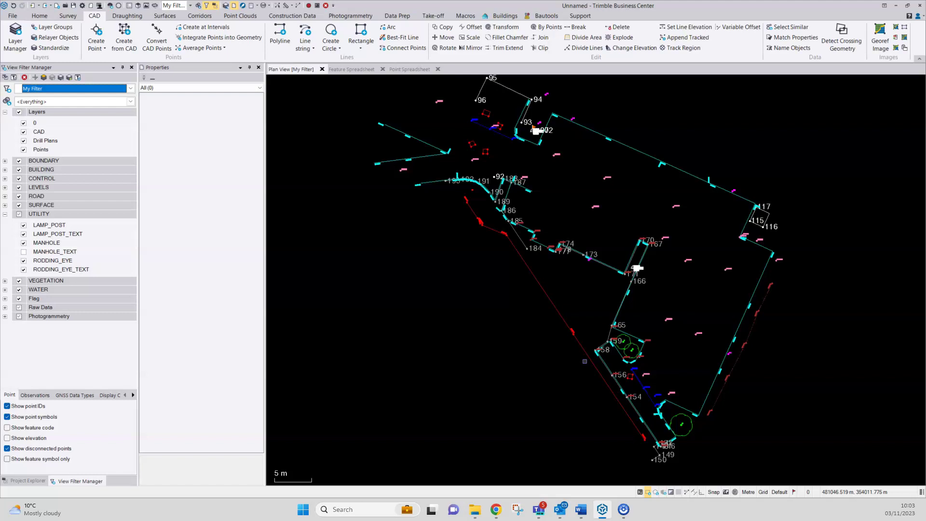
click(506, 356)
click(546, 306)
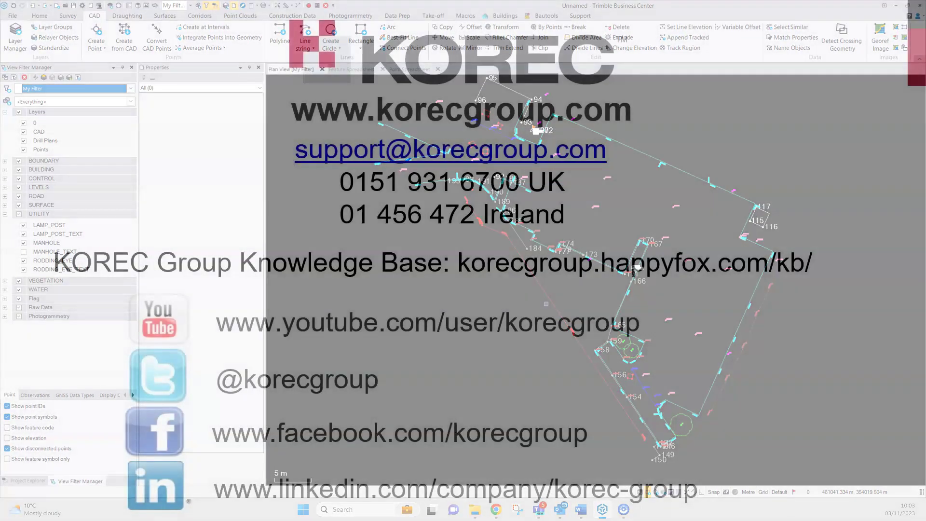